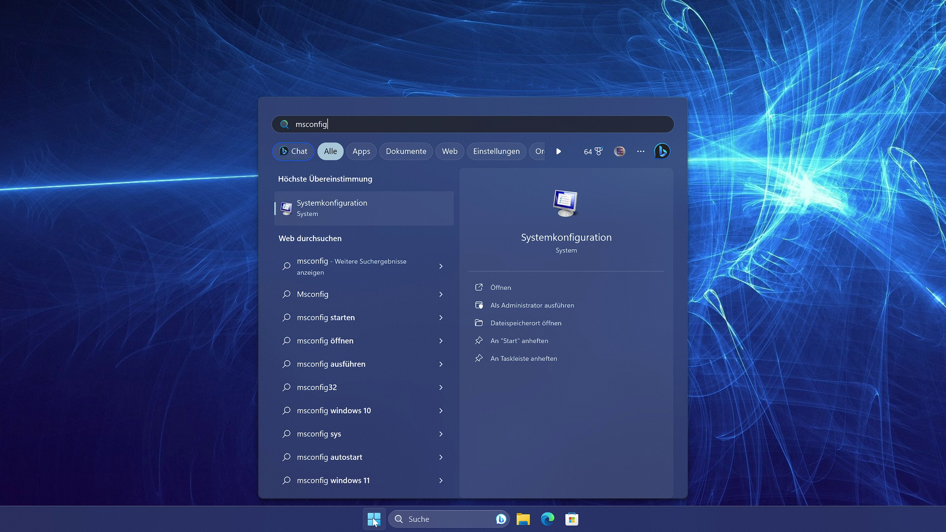
Step: In System Configuration, hide all Microsoft services, disable all remaining services, and save the change without restarting
left_click(500, 287)
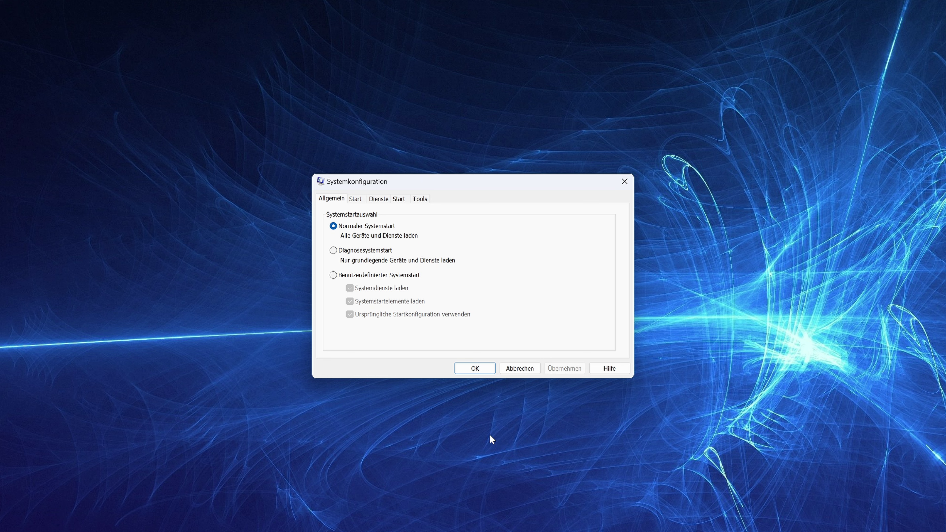
left_click(375, 201)
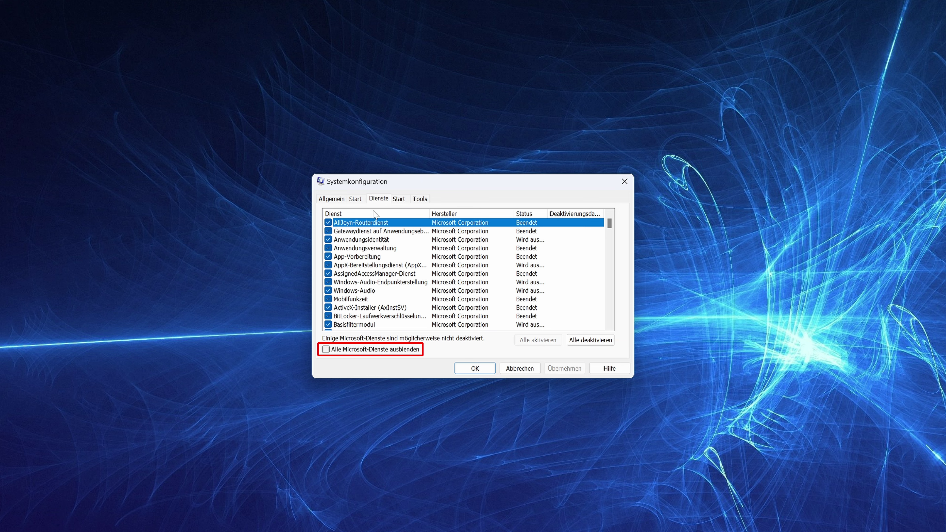
left_click(327, 351)
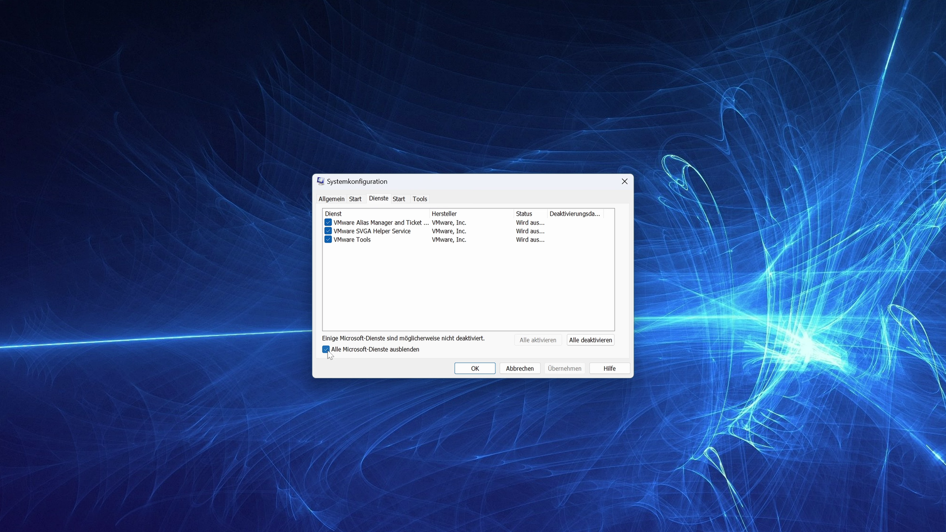
left_click(589, 341)
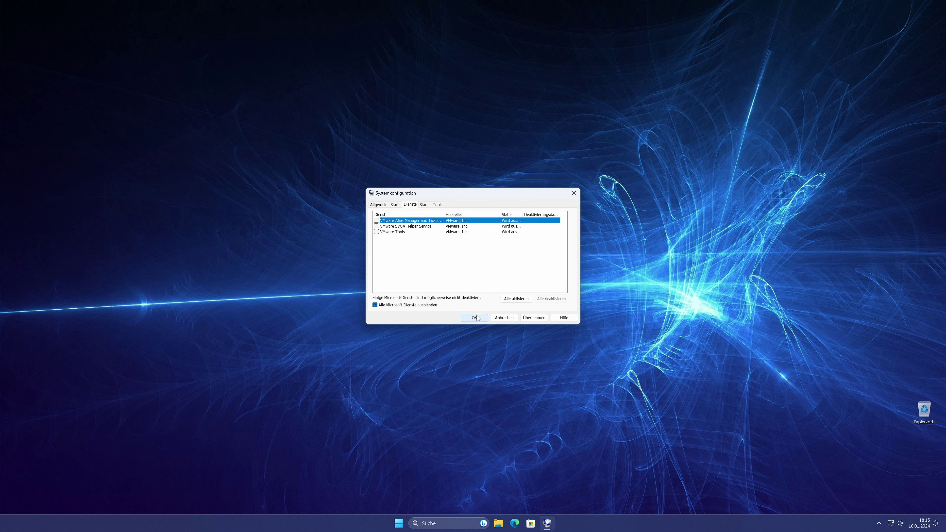
left_click(475, 368)
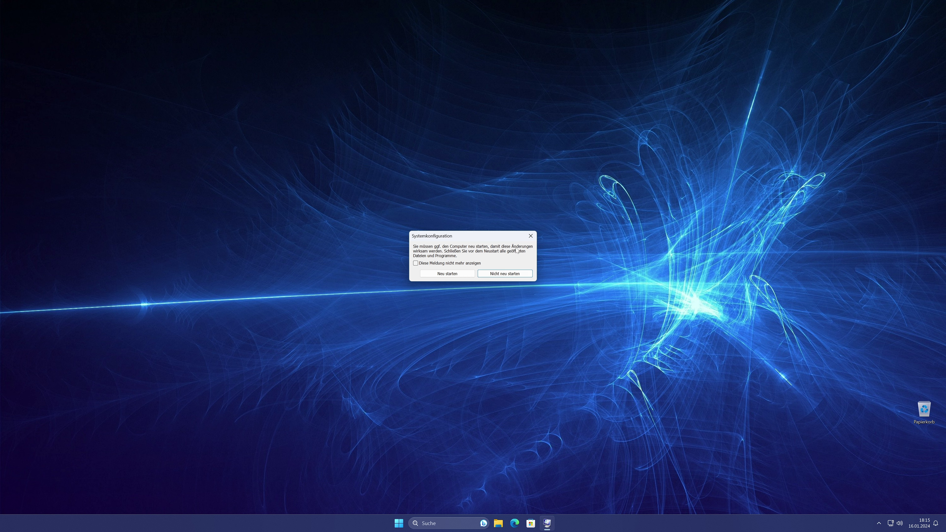
left_click(531, 236)
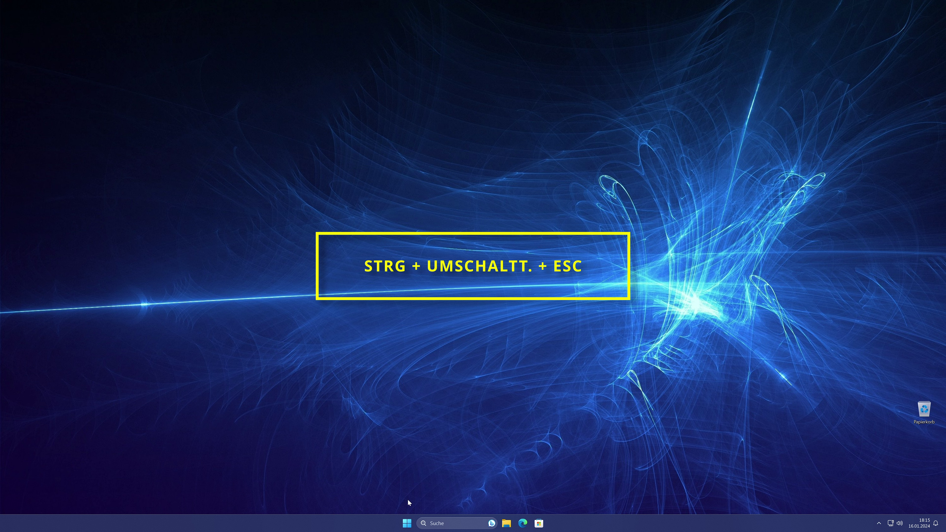
Step: Disable the Microsoft Edge and SecurityHealthSystray startup apps in Task Manager
key("ctrl+shift+Escape")
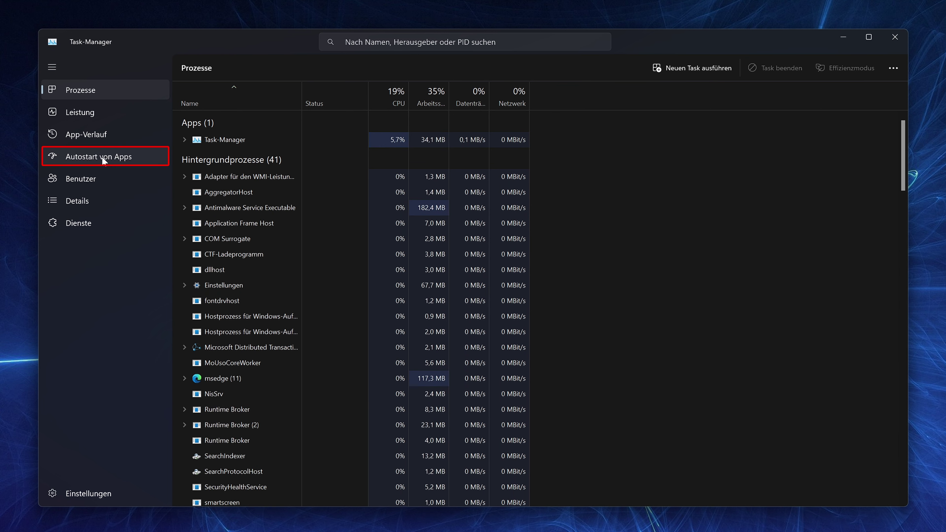
left_click(101, 156)
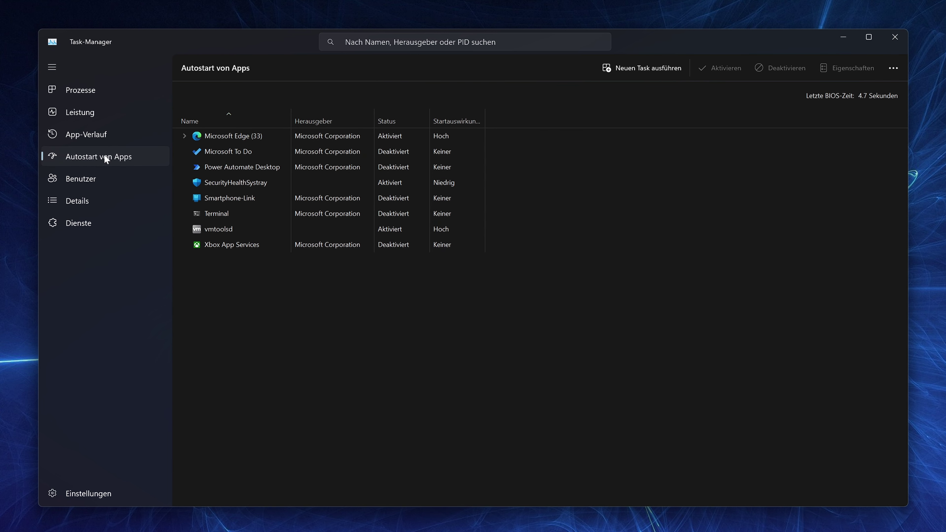
left_click(256, 139)
right_click(256, 139)
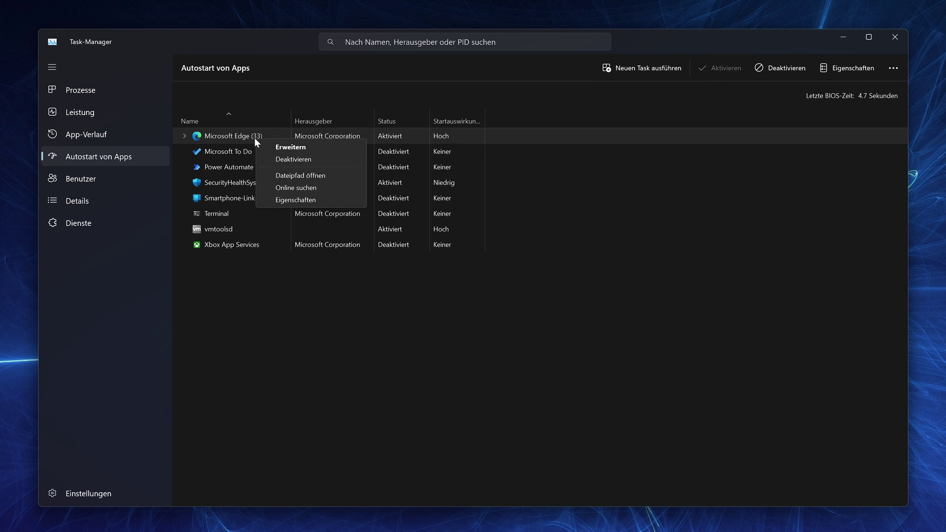
left_click(293, 159)
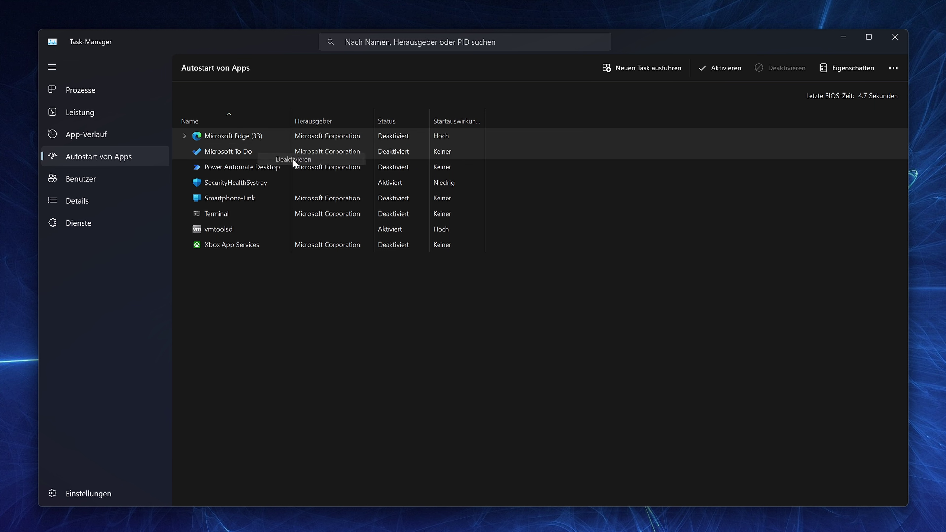
left_click(238, 184)
right_click(239, 184)
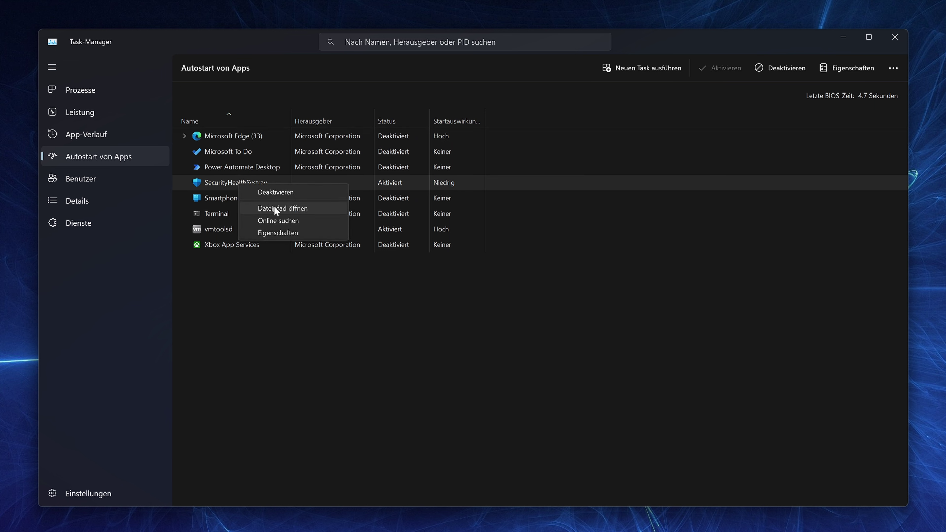
left_click(278, 193)
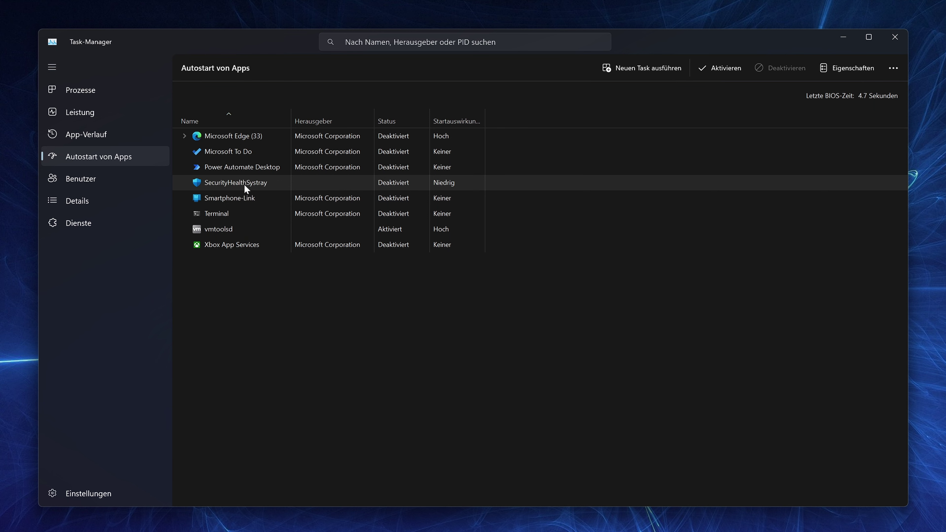
Step: Try disabling the vmtoolsd startup app and enable it again
right_click(232, 229)
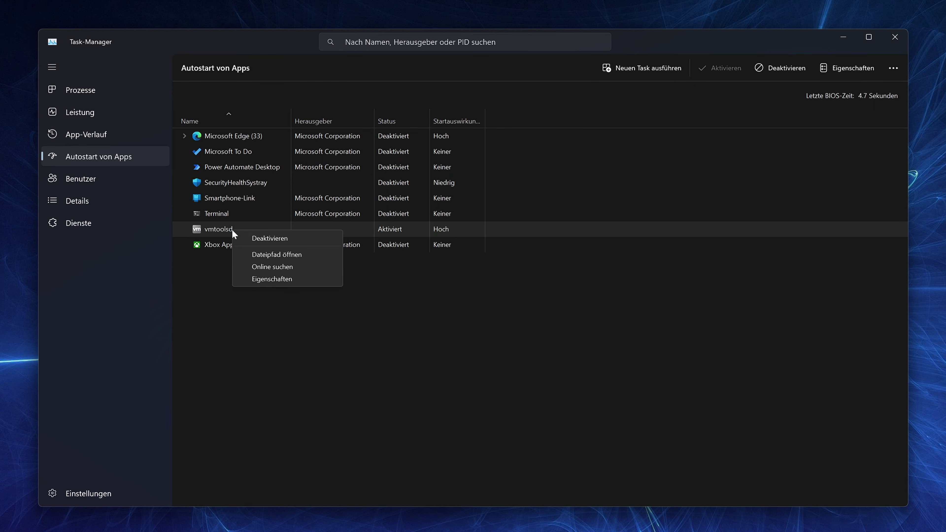
left_click(259, 237)
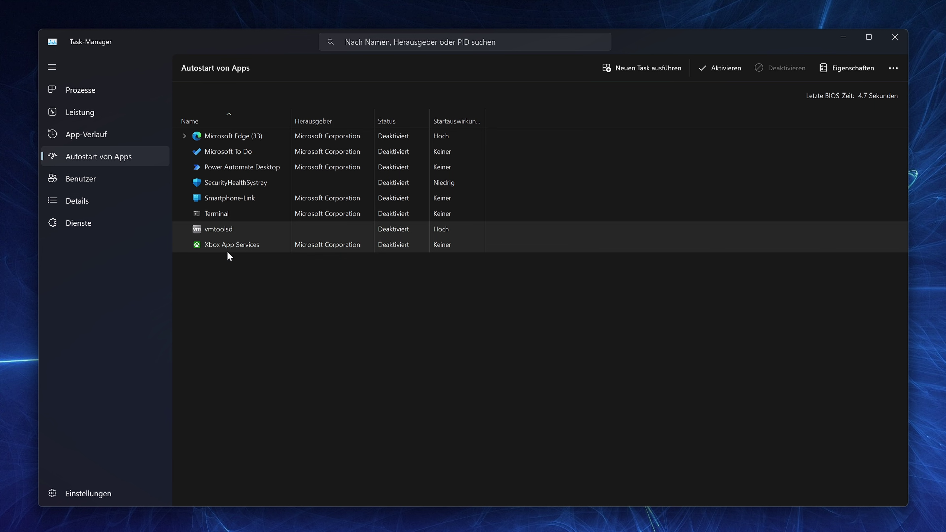
right_click(231, 226)
left_click(255, 238)
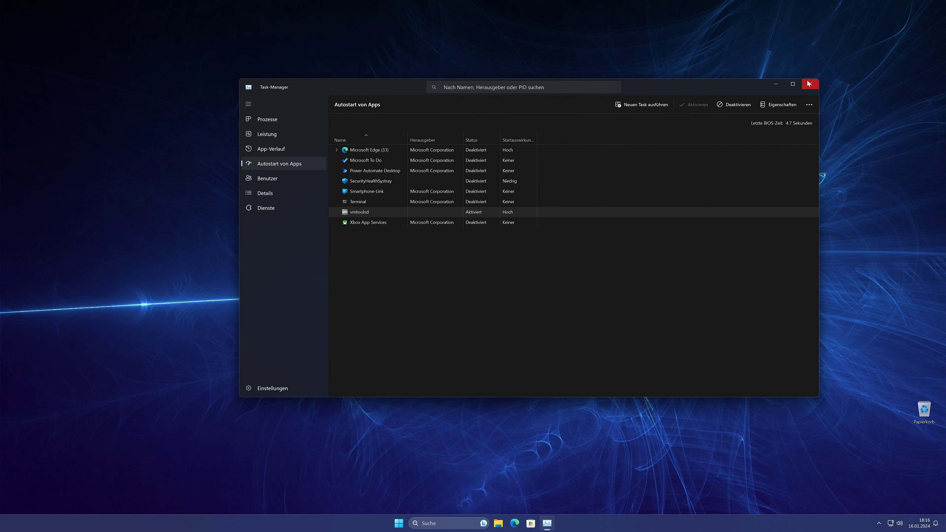
Step: Restart the computer and sign back in to Windows with the account PIN
left_click(809, 84)
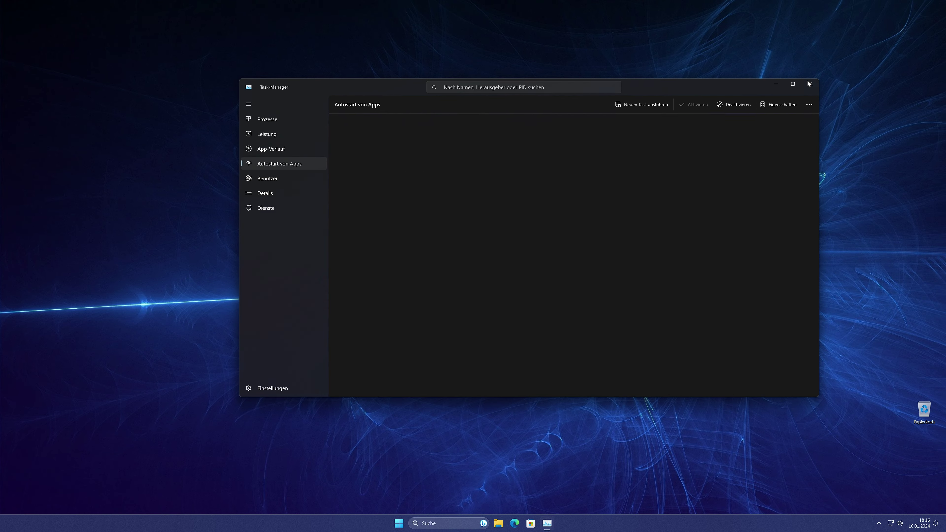
left_click(402, 528)
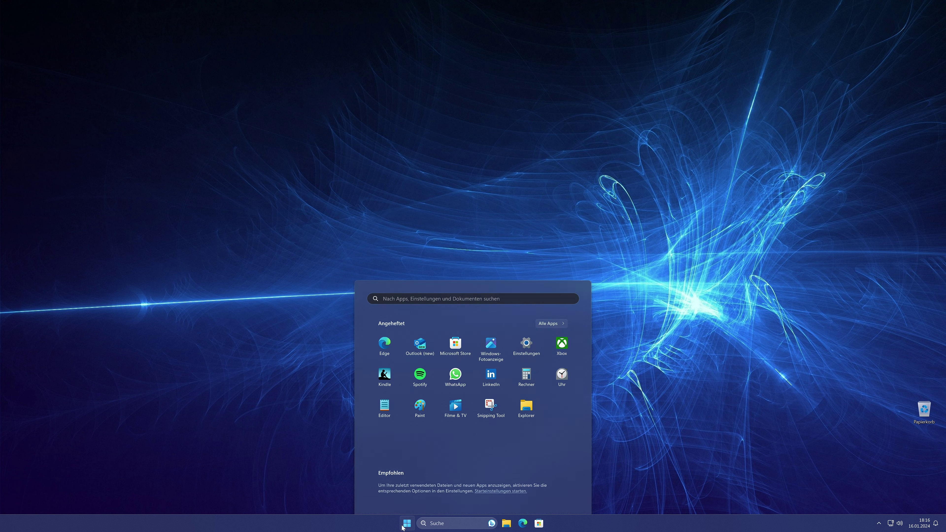
left_click(569, 497)
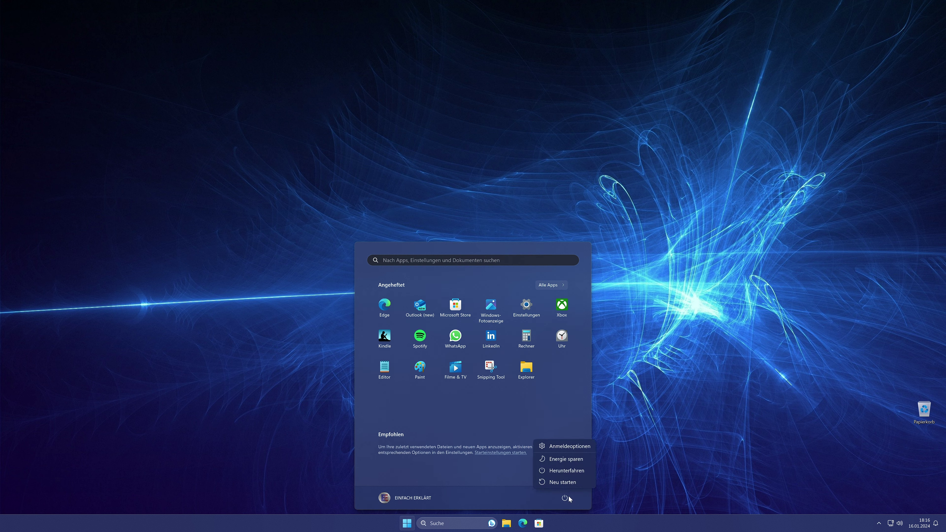
left_click(561, 483)
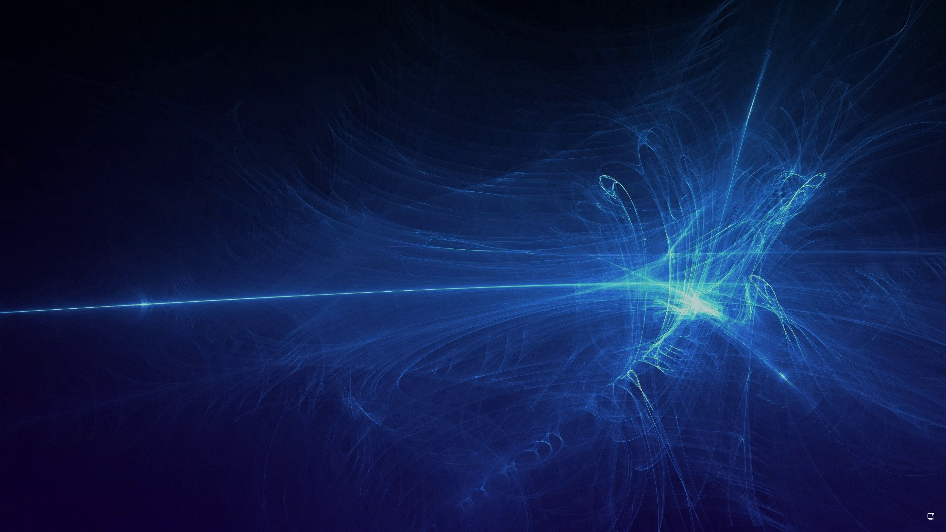
key("Return")
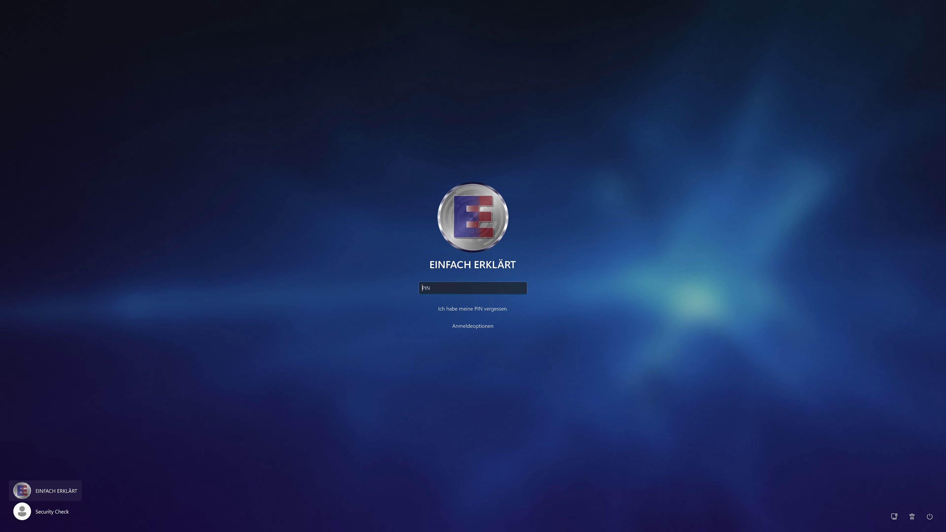
type("••••")
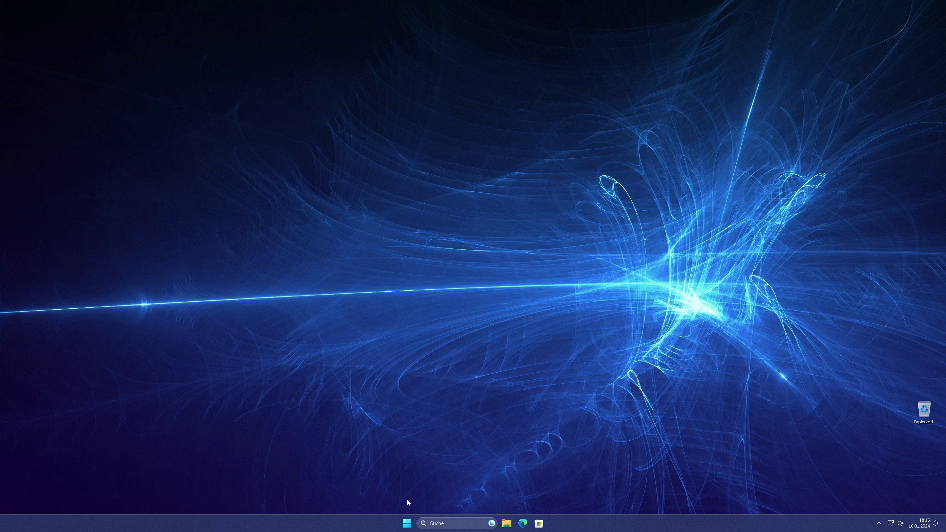
Step: Re-enable the SecurityHealthSystray startup app in Task Manager and close it
key("ctrl+shift+Escape")
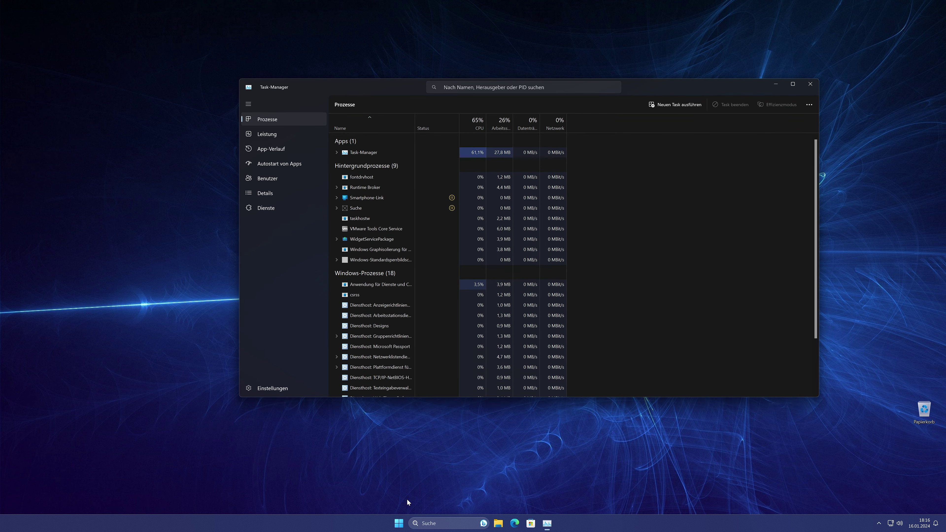
left_click(288, 167)
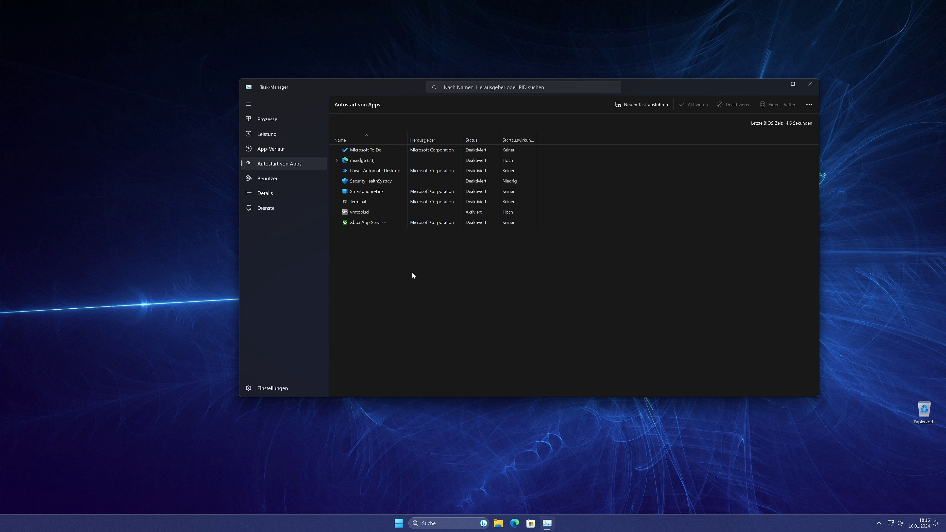
left_click(378, 182)
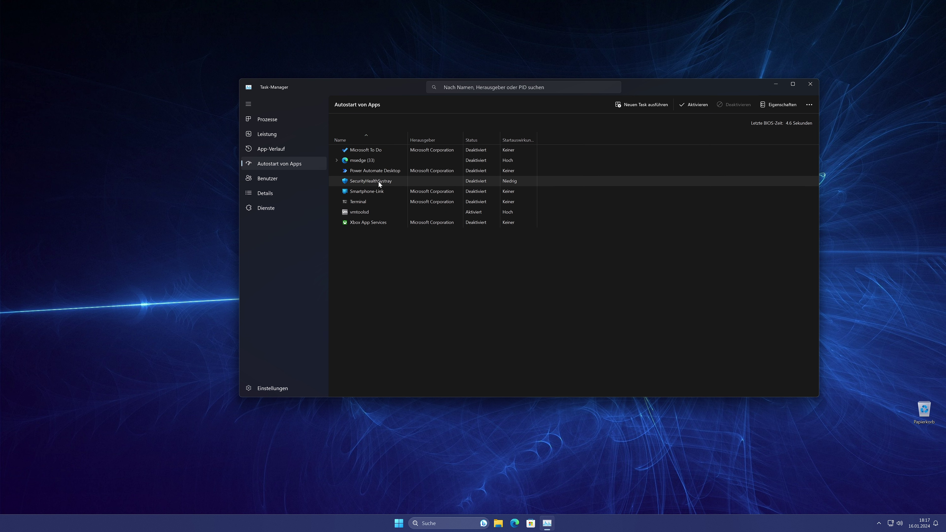
right_click(378, 182)
left_click(401, 186)
left_click(811, 84)
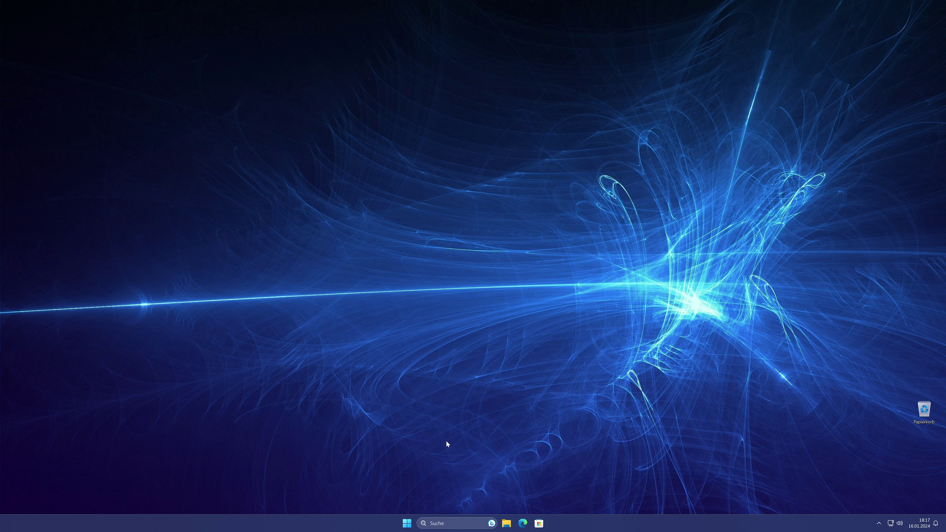